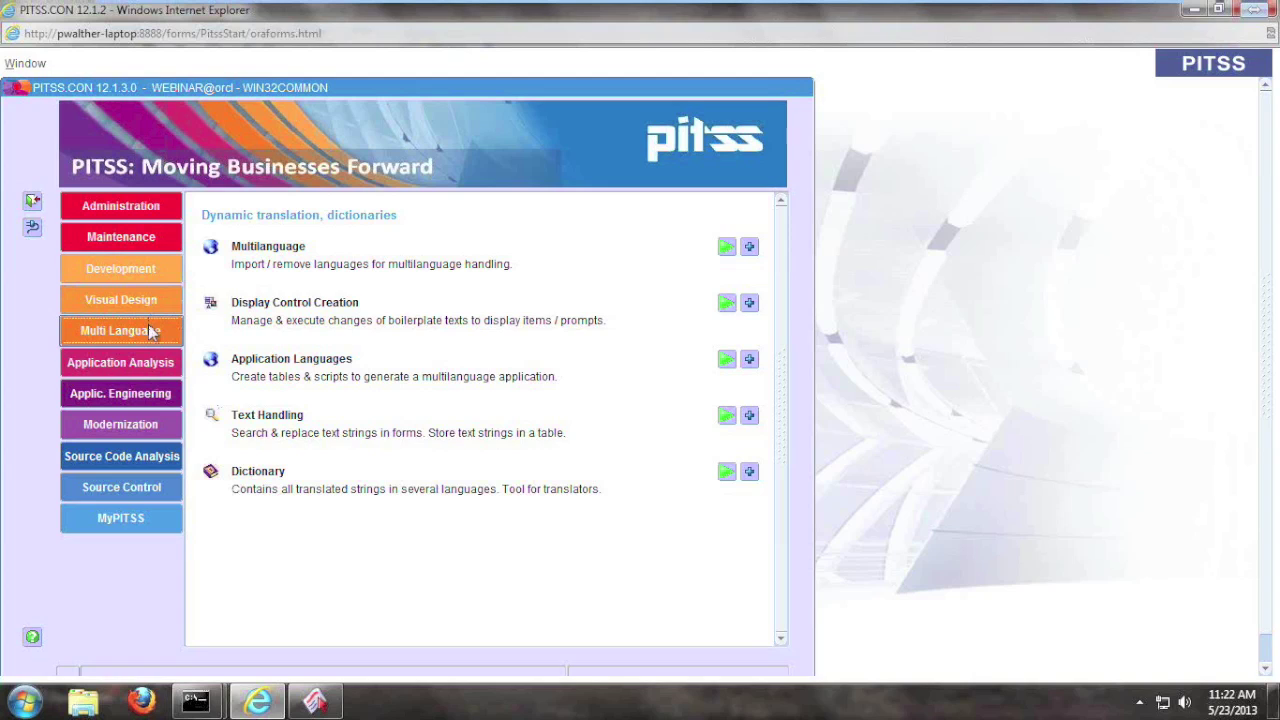
# Open the Change Properties tool from the Development area and set the searched object type to Item
pyautogui.click(124, 269)
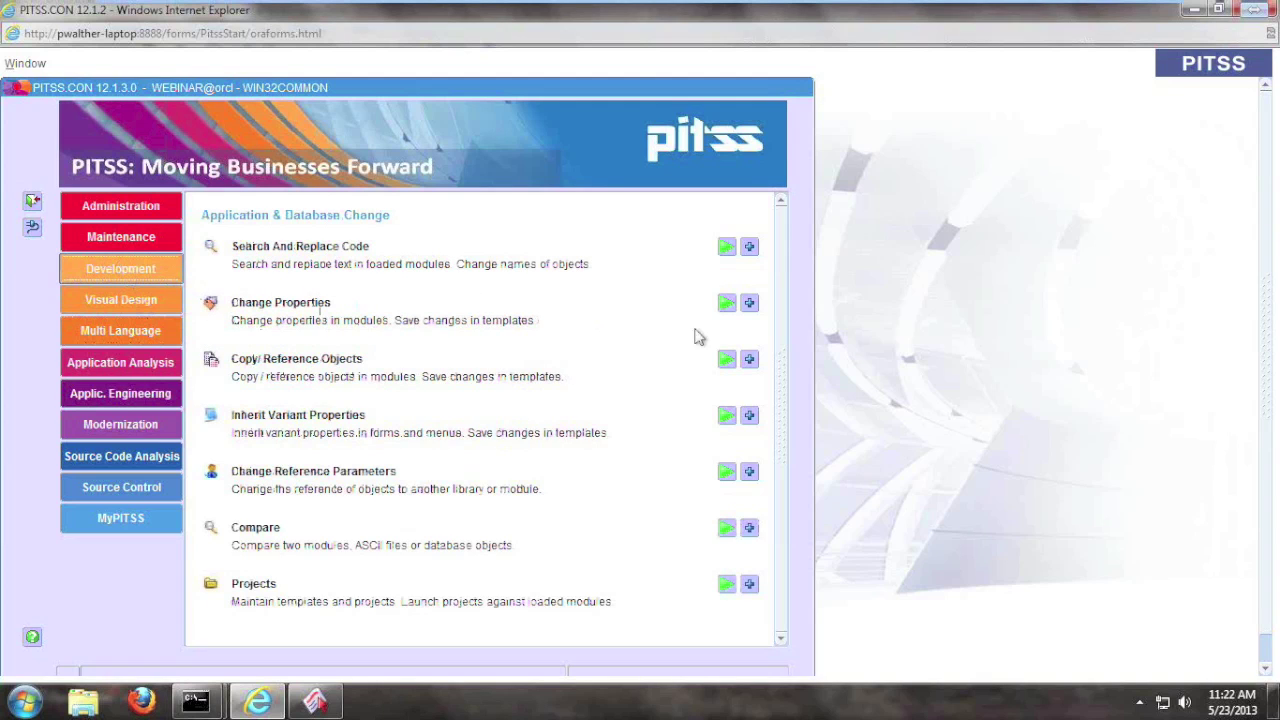
pyautogui.click(726, 302)
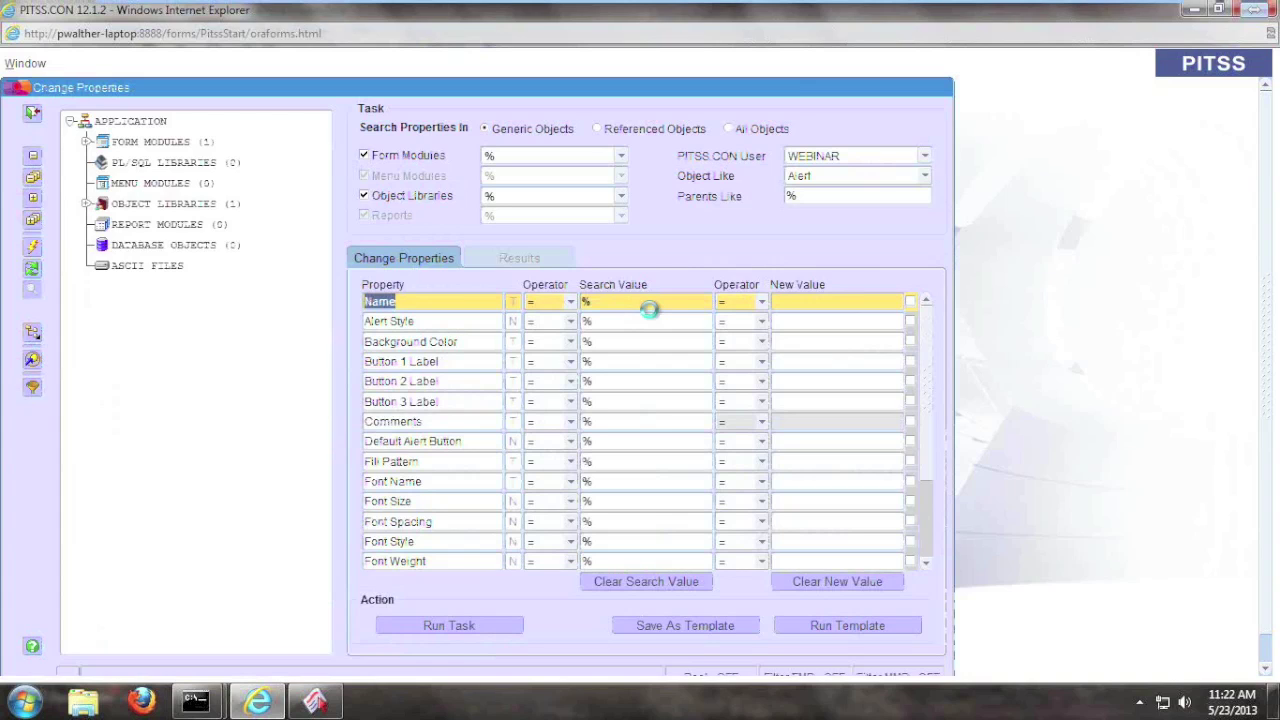
pyautogui.click(924, 176)
pyautogui.press('i')
pyautogui.press('Return')
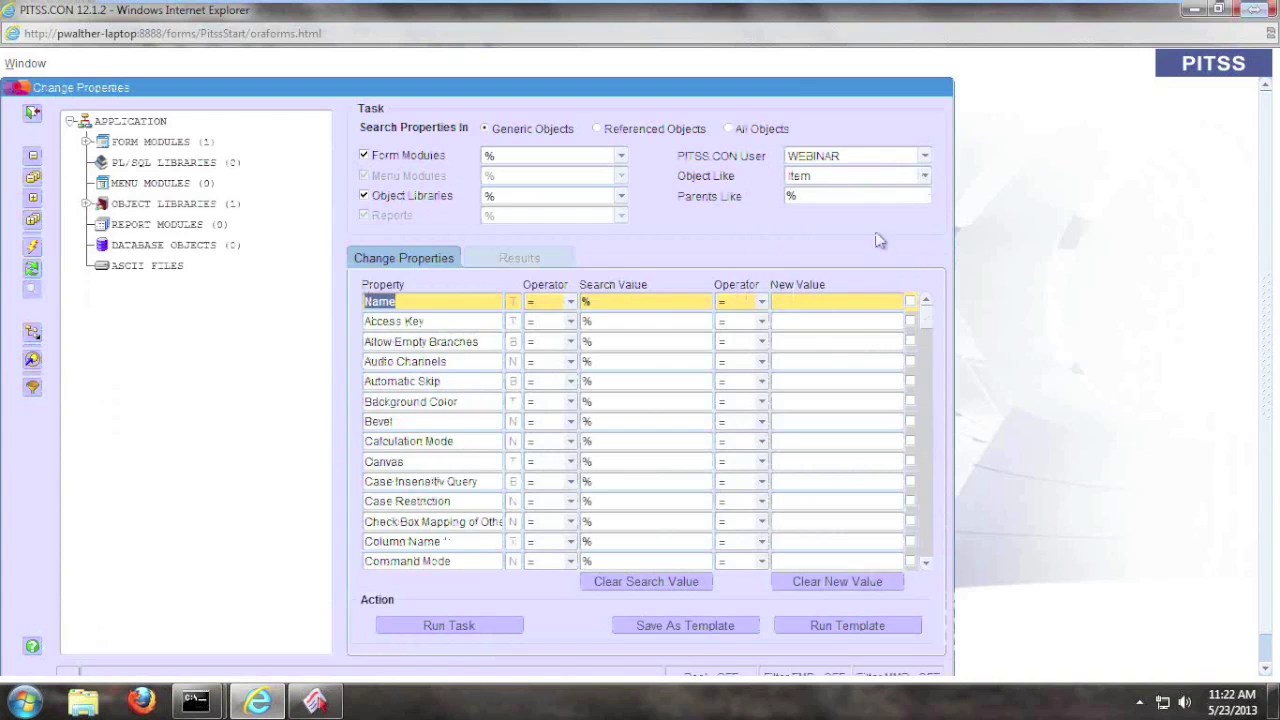
# Match items whose Item Type is Push Button and set the new Implementation Class value to oracle.forms.fd.LAF_XP_Button
pyautogui.click(390, 440)
pyautogui.scroll(-15, 405, 430)
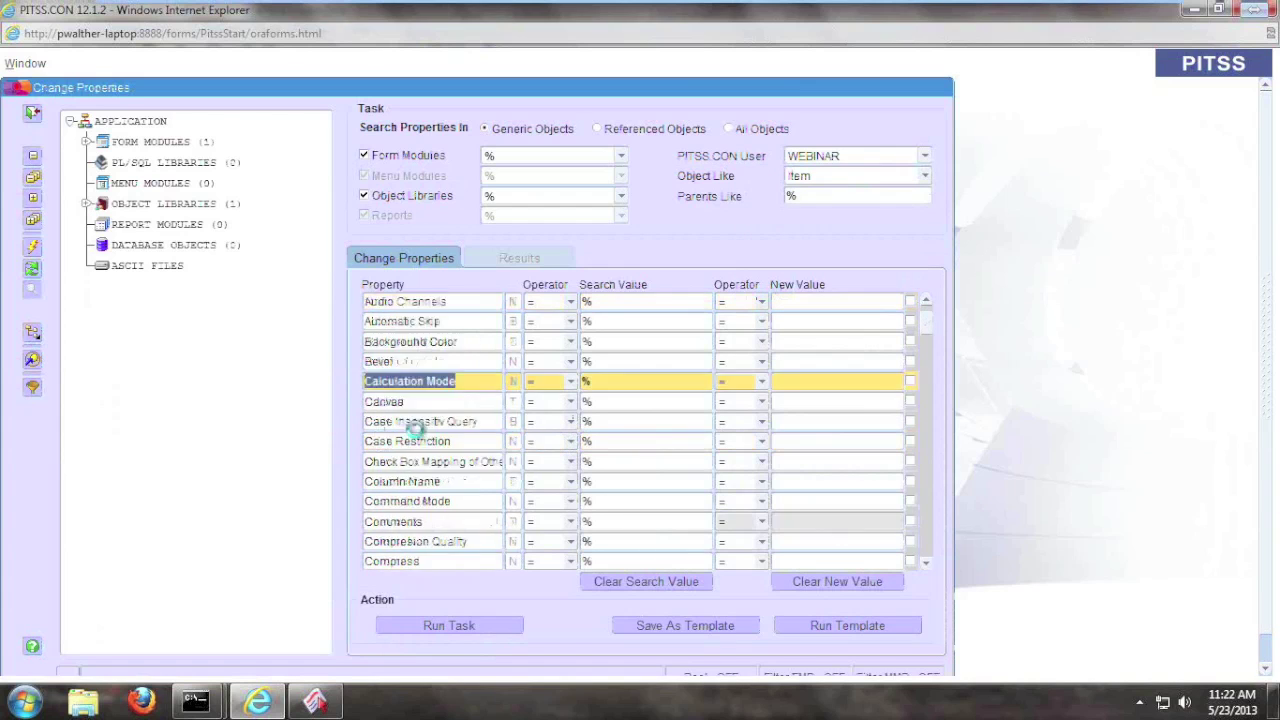
pyautogui.scroll(-9, 409, 435)
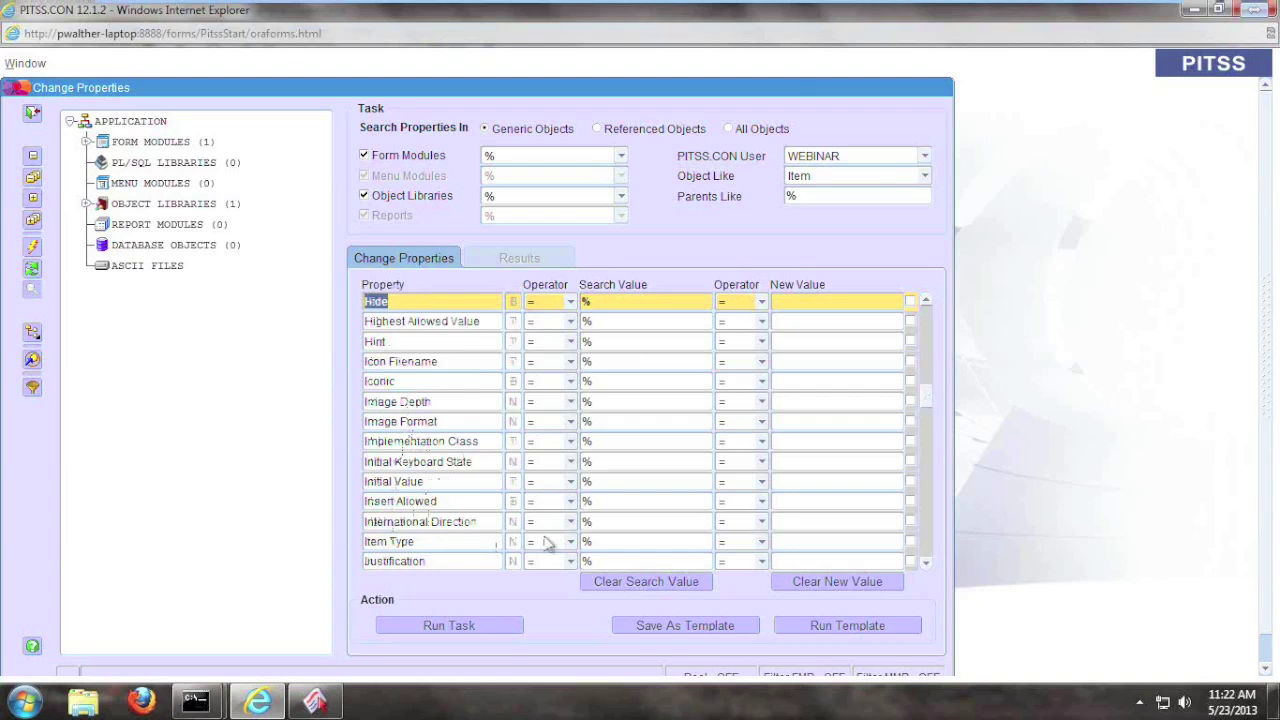
pyautogui.doubleClick(596, 541)
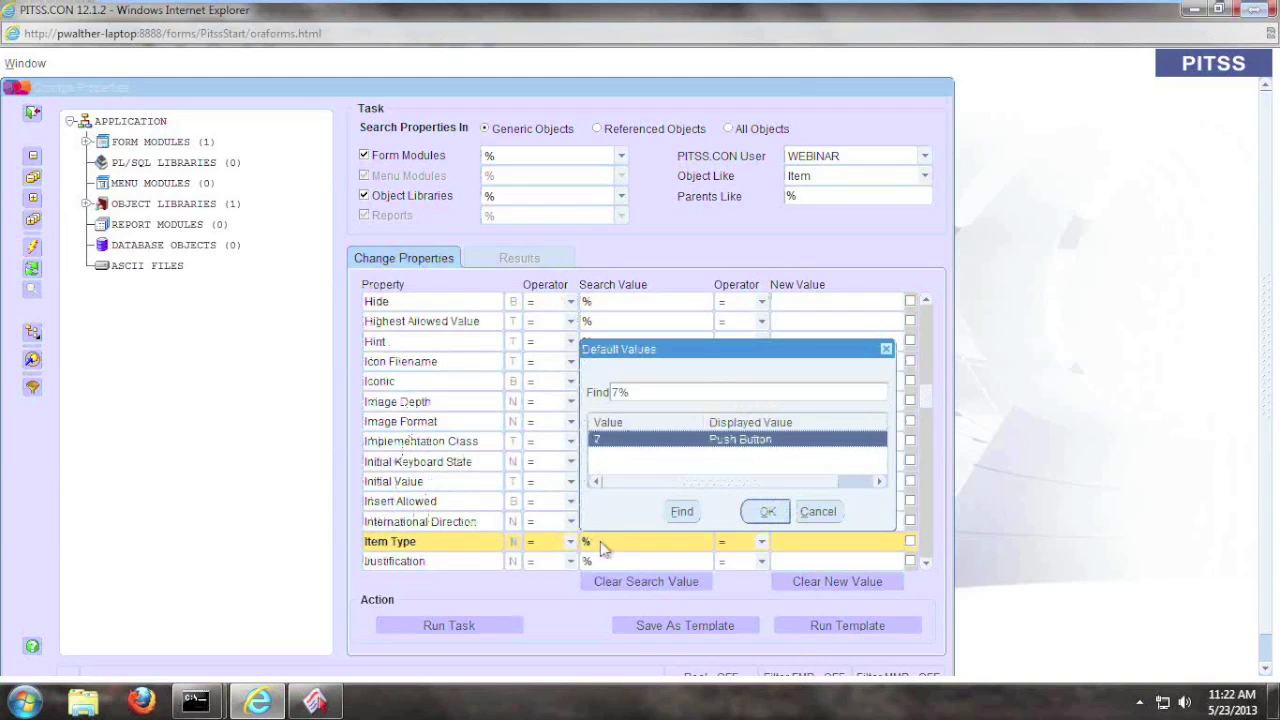
pyautogui.click(766, 511)
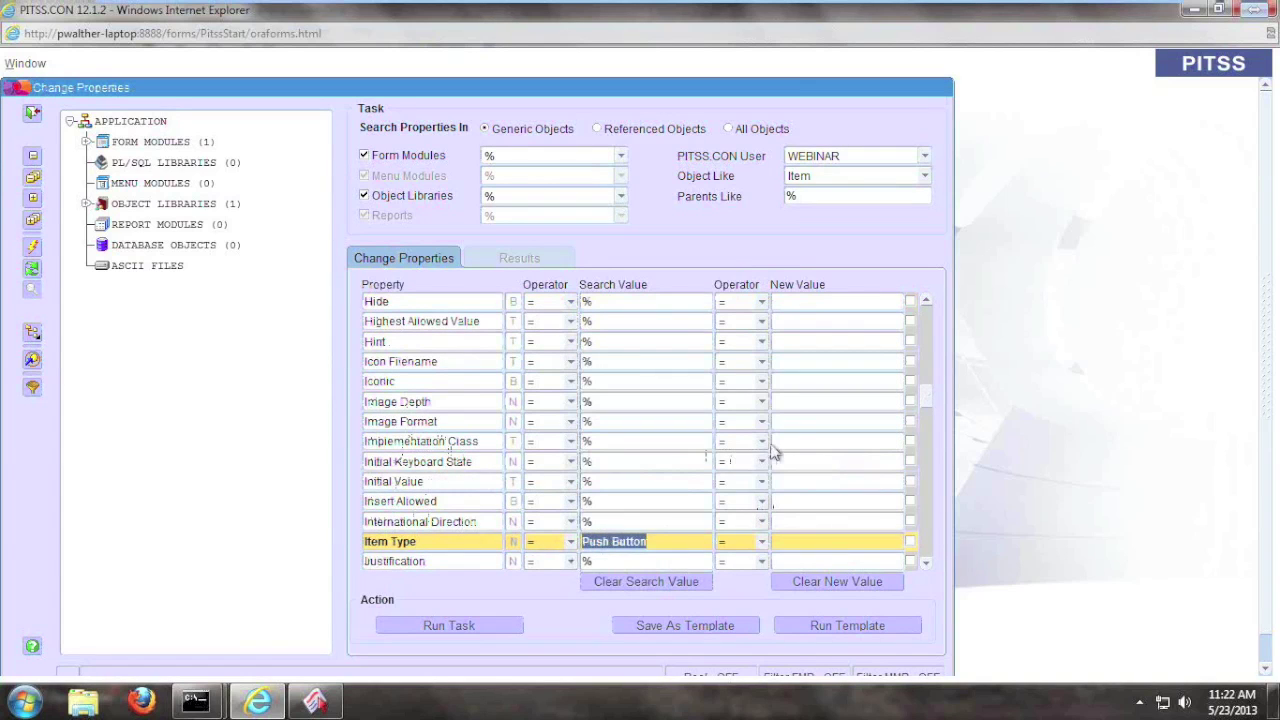
pyautogui.click(800, 442)
pyautogui.write('oracle.forms.fd.LAF_XP_Button')
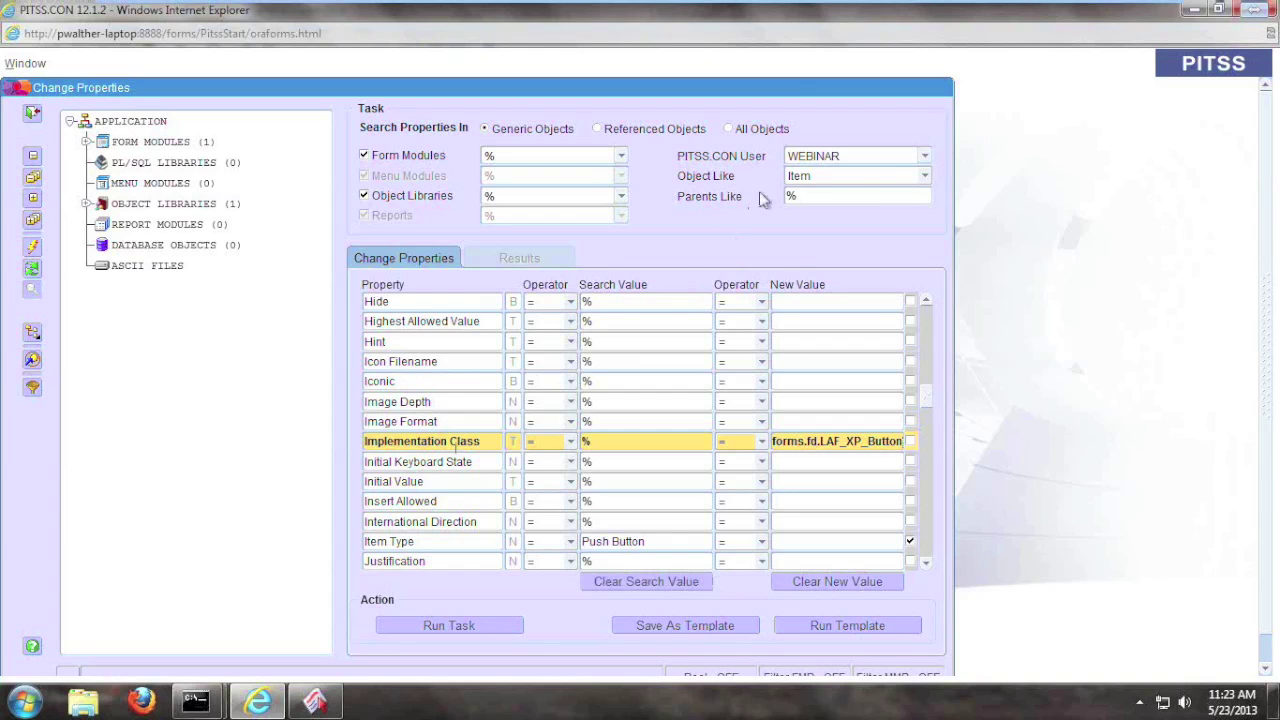
# Switch the searched object type from Item to Canvas
pyautogui.click(922, 177)
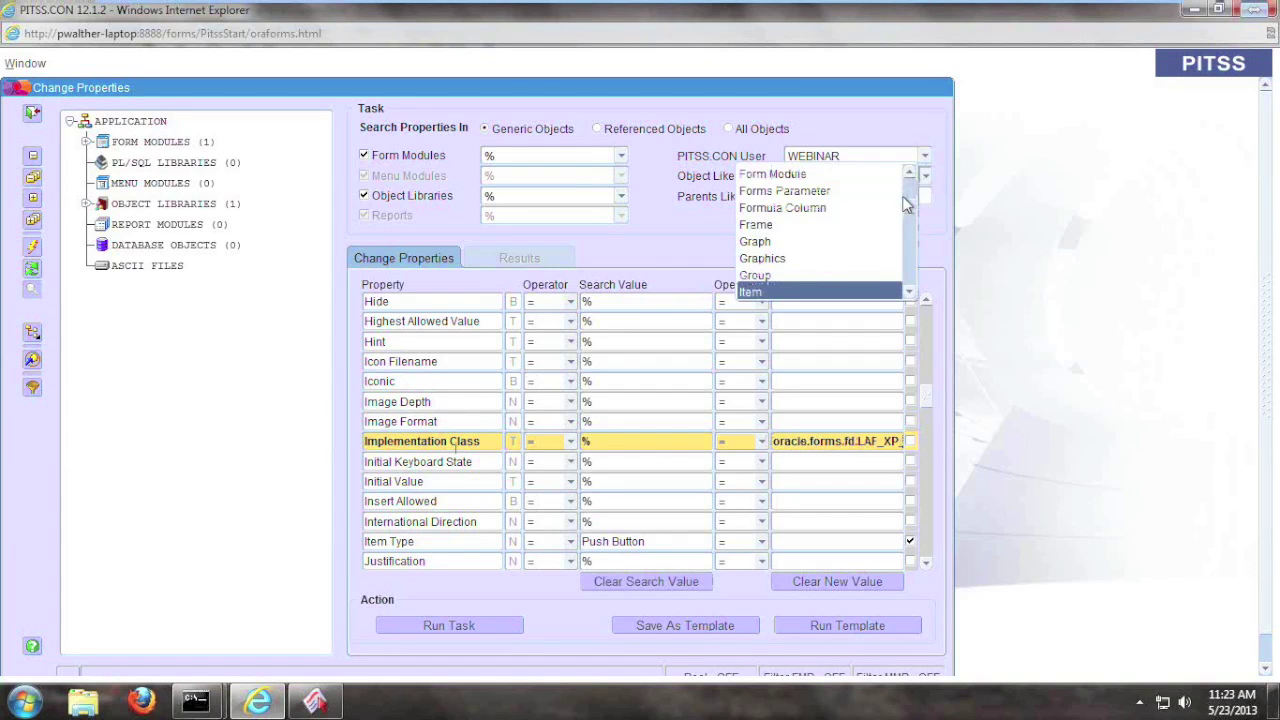
pyautogui.scroll(-1, 908, 208)
pyautogui.scroll(3, 910, 197)
pyautogui.scroll(1, 908, 197)
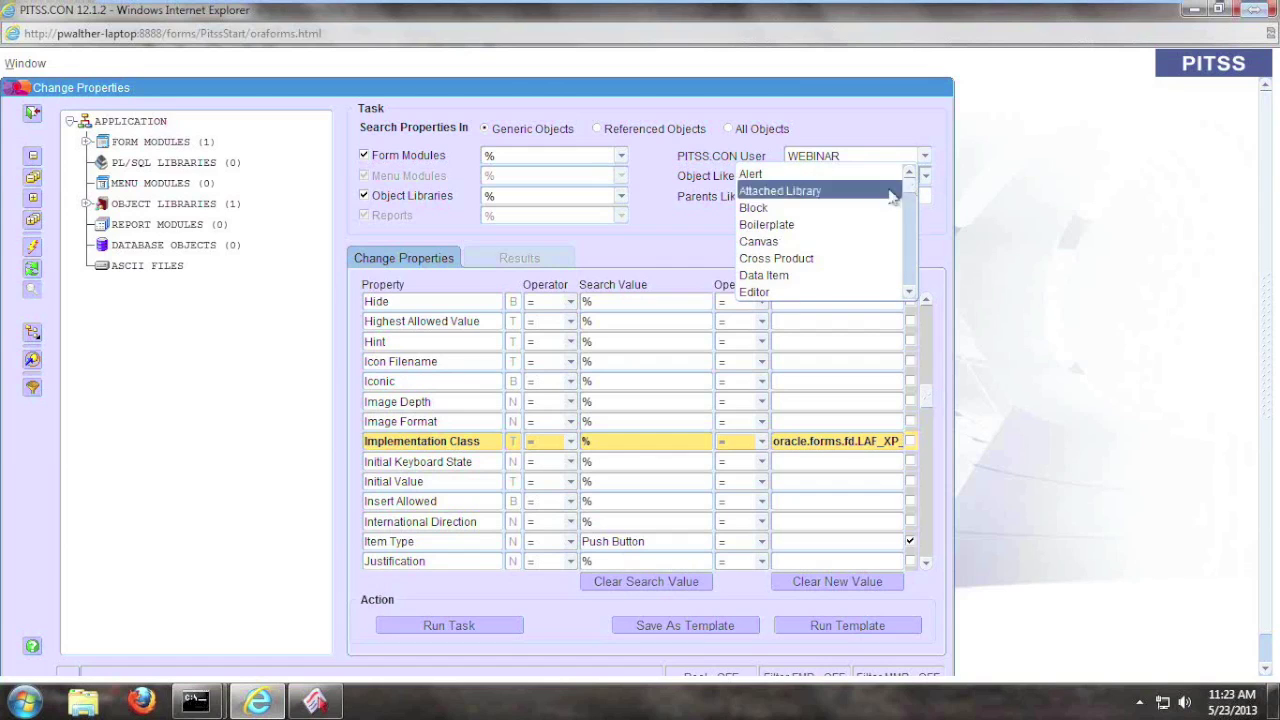
pyautogui.click(806, 245)
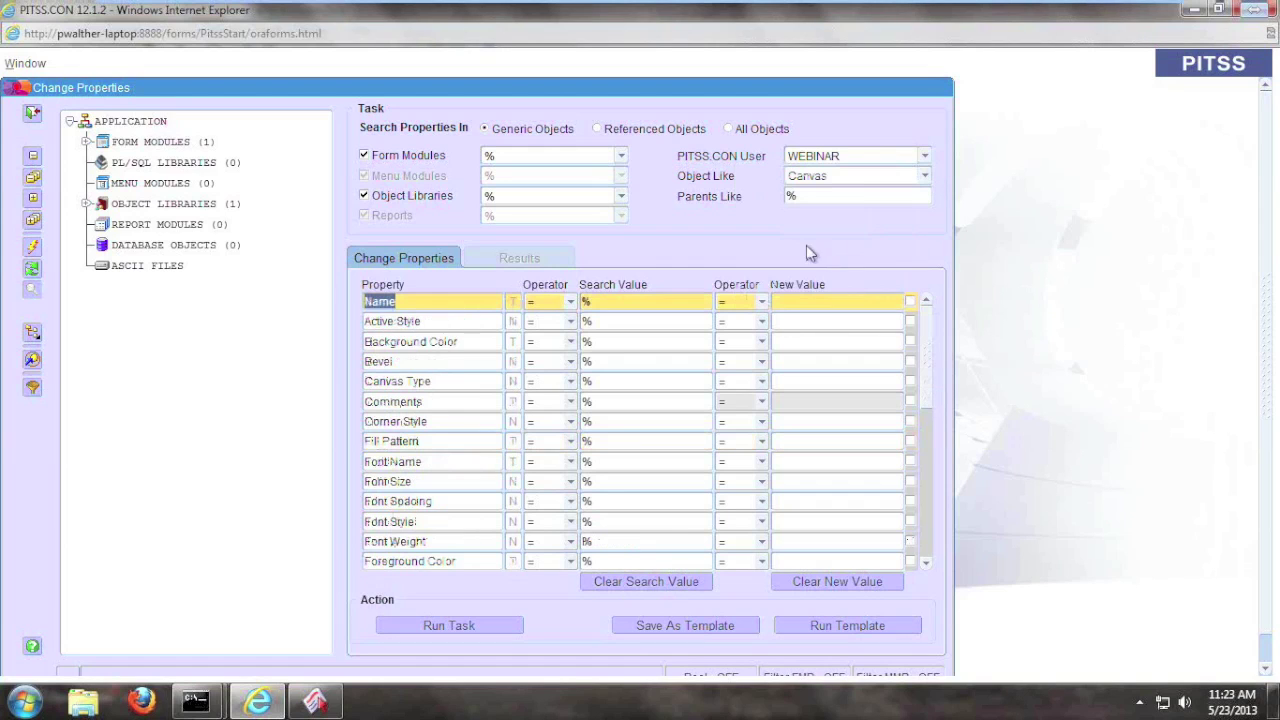
# Define a canvas Width rule that matches values greater than 1000 and sets the new value to 1100
pyautogui.click(412, 541)
pyautogui.press('Down')
pyautogui.press('Down')
pyautogui.press('Down')
pyautogui.press('Down')
pyautogui.press('Down')
pyautogui.press('Down')
pyautogui.press('Down')
pyautogui.press('Down')
pyautogui.press('Down')
pyautogui.press('Down')
pyautogui.press('Down')
pyautogui.press('Down')
pyautogui.press('Down')
pyautogui.press('Down')
pyautogui.press('Down')
pyautogui.press('Down')
pyautogui.press('Down')
pyautogui.press('Down')
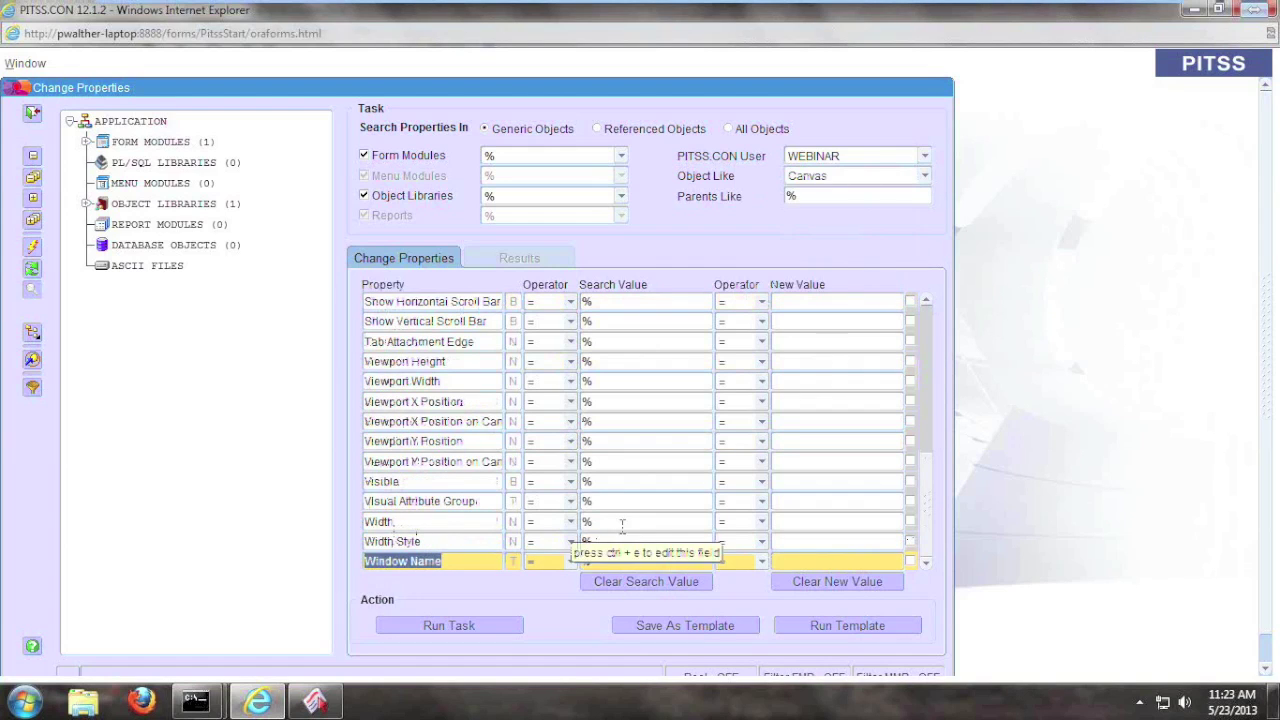
pyautogui.click(572, 522)
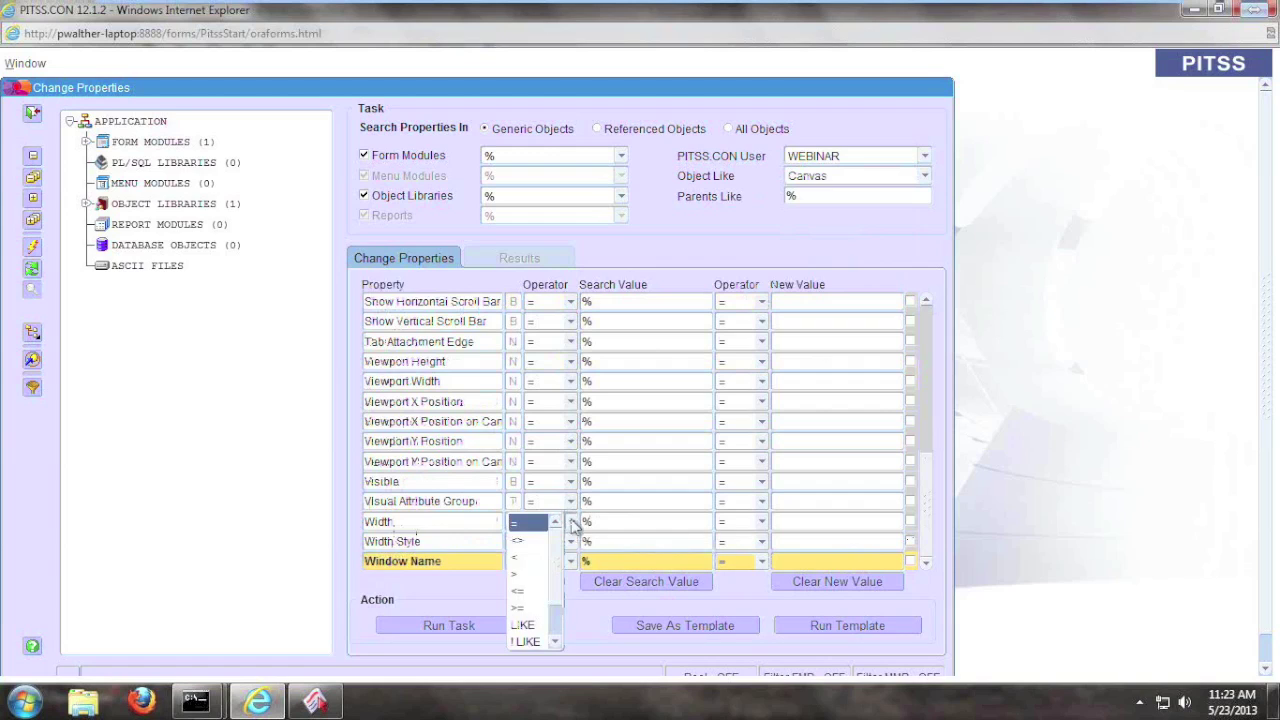
pyautogui.click(520, 574)
pyautogui.click(617, 522)
pyautogui.press('BackSpace')
pyautogui.write('1000')
pyautogui.press('Tab')
pyautogui.press('Tab')
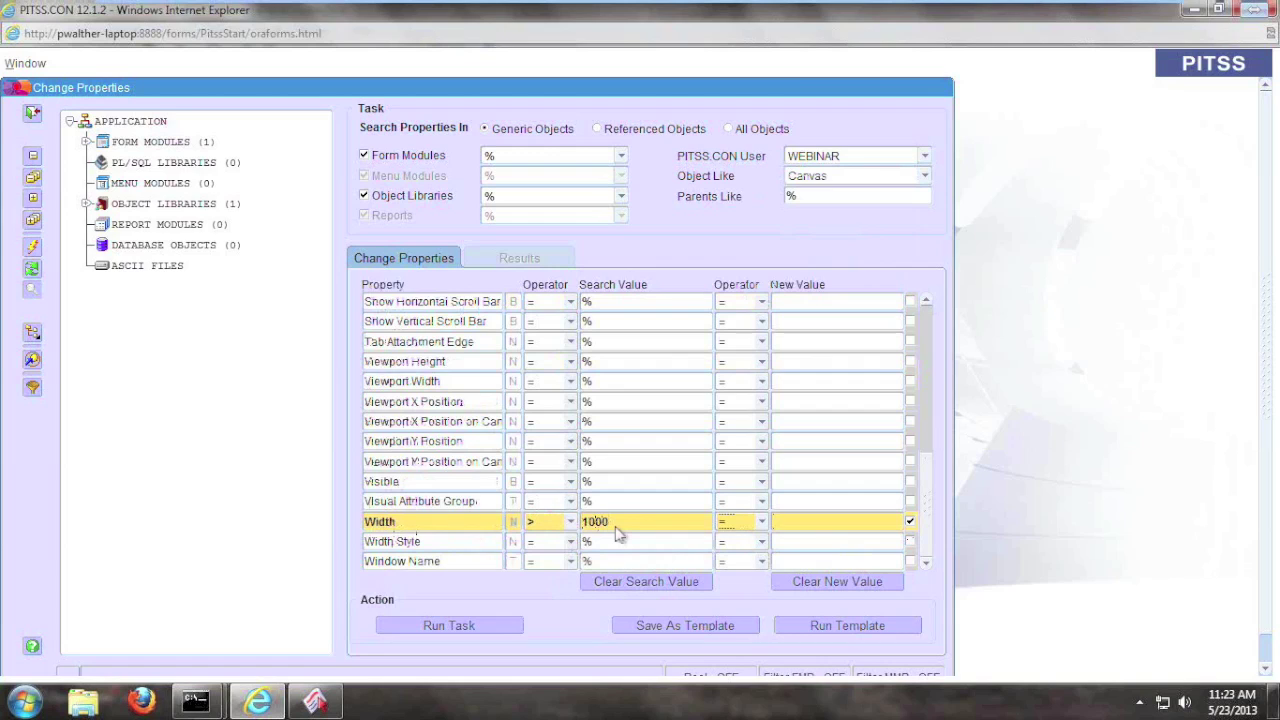
pyautogui.write('1100')
# Switch the searched object type to Item and set the Item Type search value to 10, Text Item
pyautogui.click(925, 176)
pyautogui.scroll(-2, 800, 280)
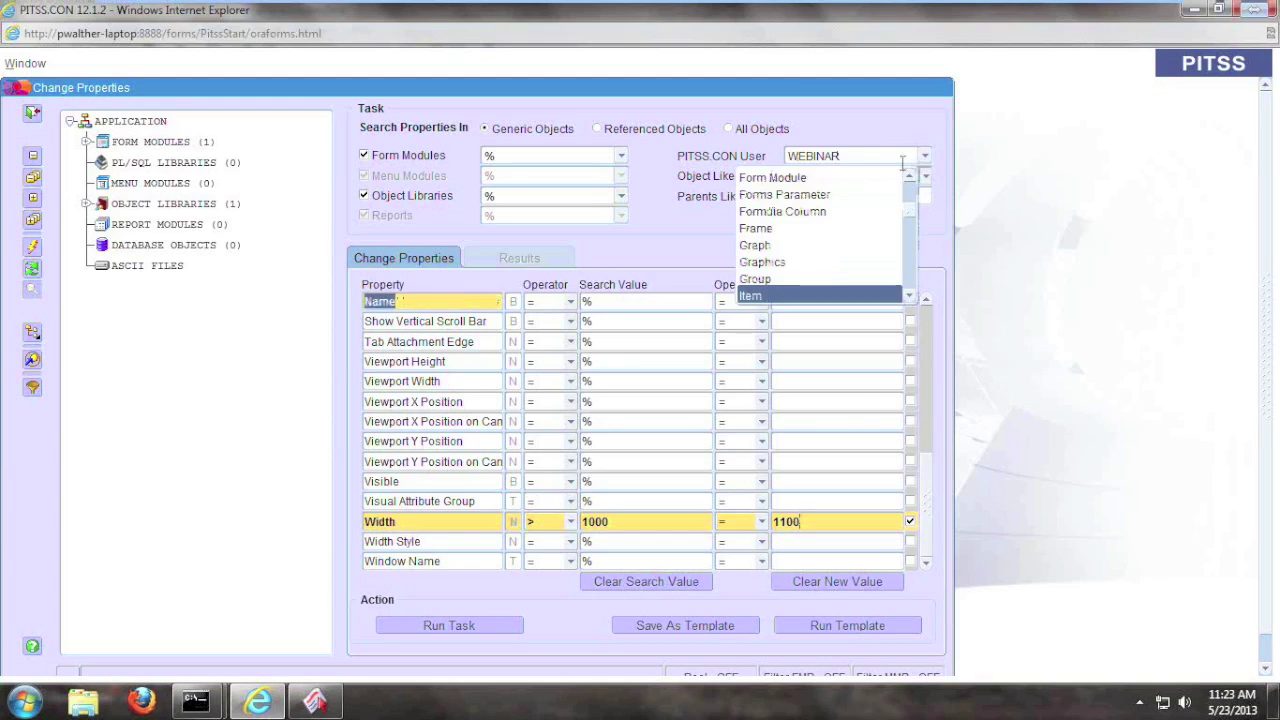
pyautogui.click(765, 295)
pyautogui.click(410, 479)
pyautogui.scroll(-4, 409, 483)
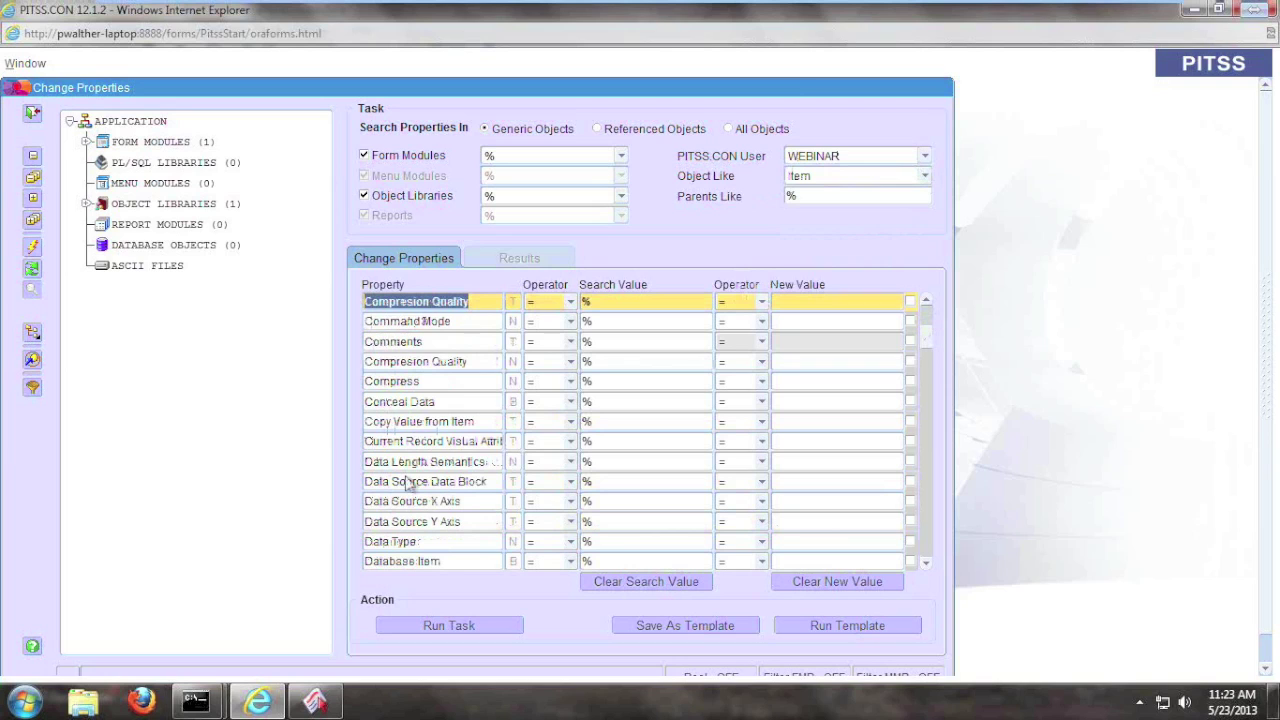
pyautogui.scroll(-2, 409, 483)
pyautogui.scroll(-9, 408, 480)
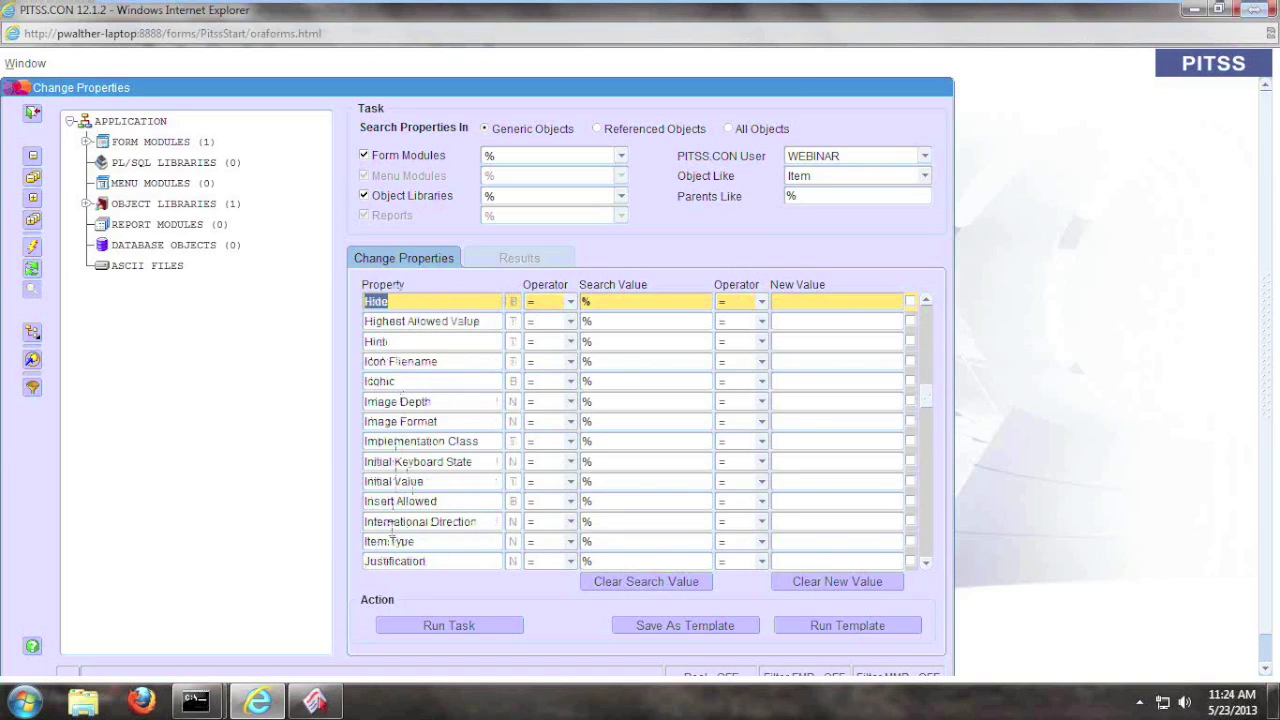
pyautogui.doubleClick(632, 543)
pyautogui.write('10')
pyautogui.click(767, 511)
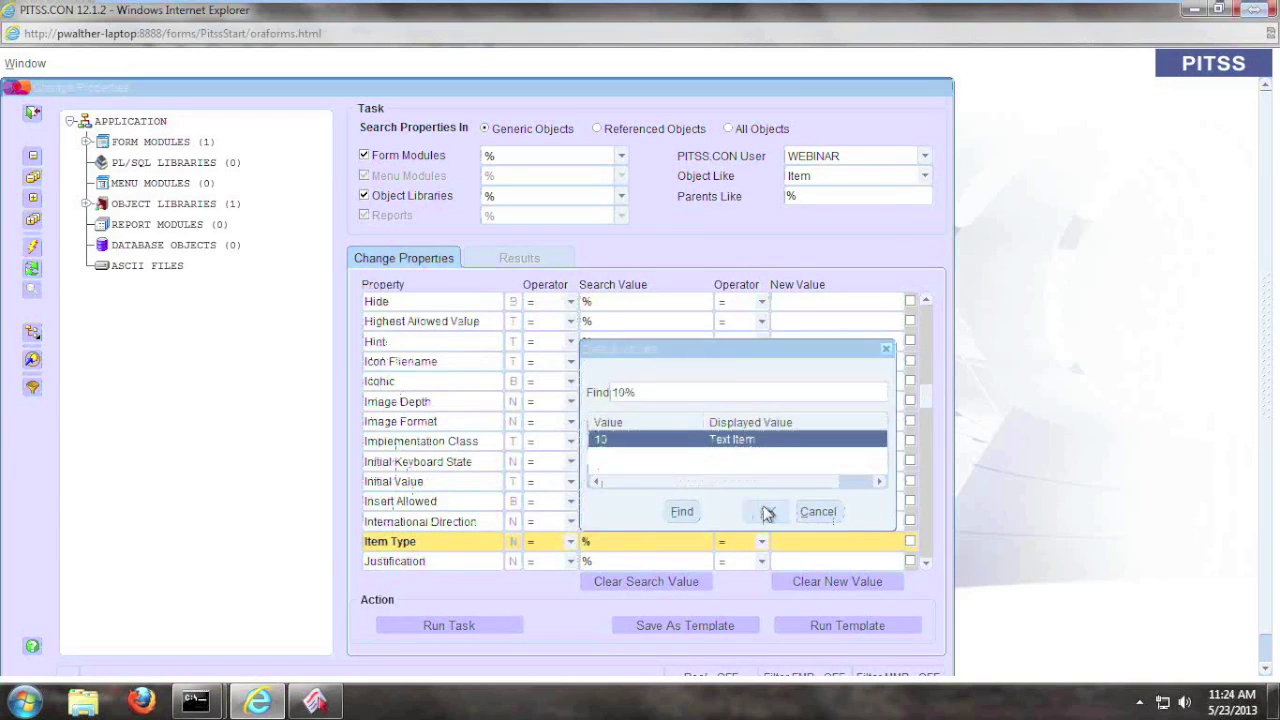
# Set the search value of the Required property to Yes
pyautogui.scroll(-15, 400, 540)
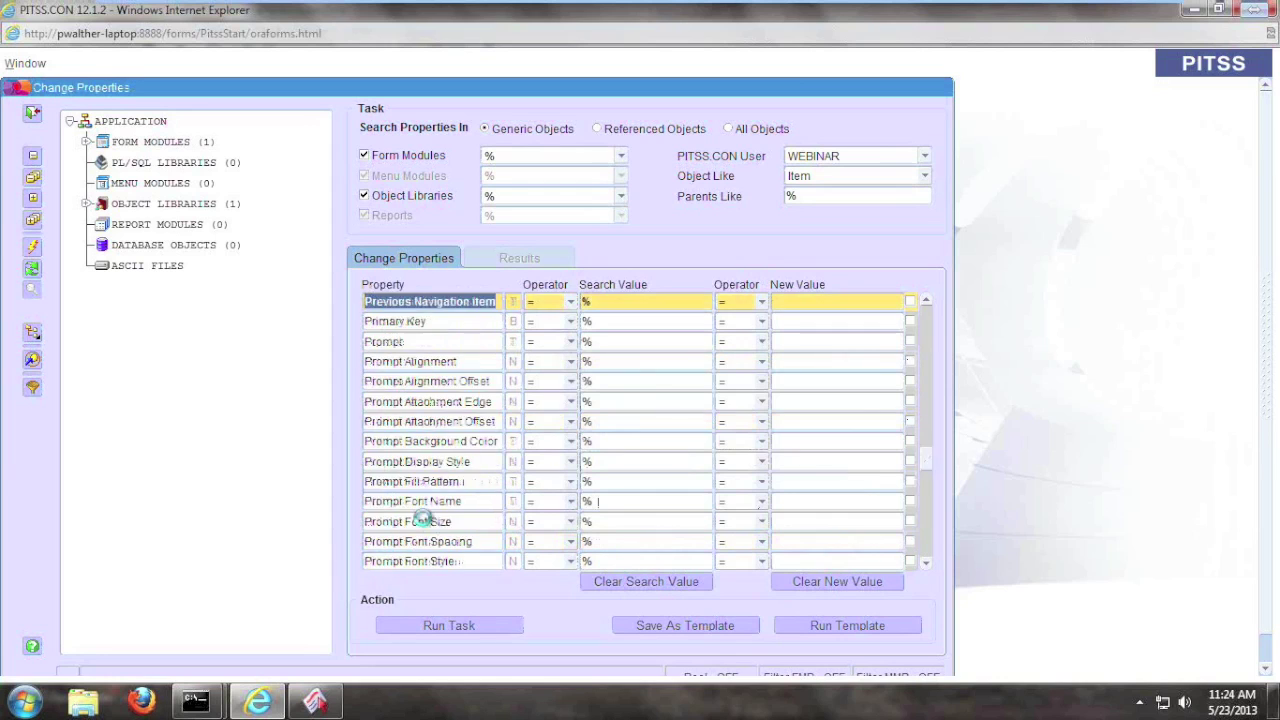
pyautogui.scroll(-2, 425, 548)
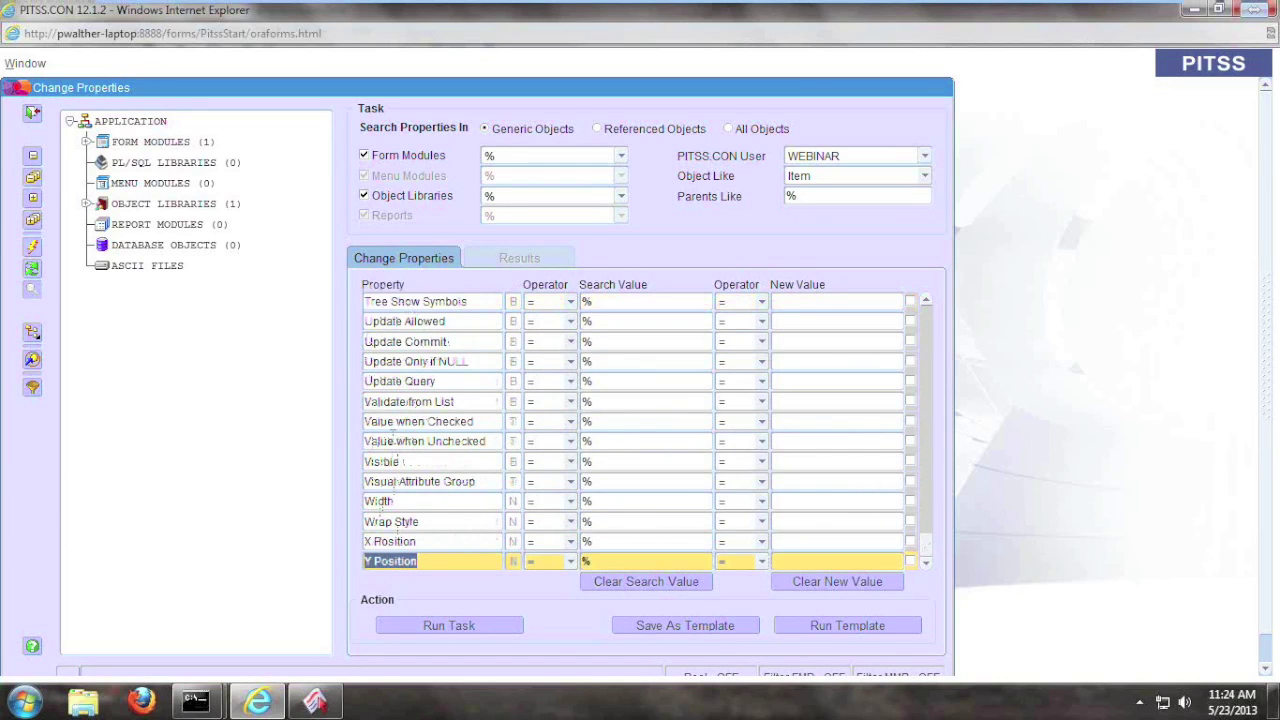
pyautogui.scroll(4, 427, 445)
pyautogui.scroll(10, 427, 445)
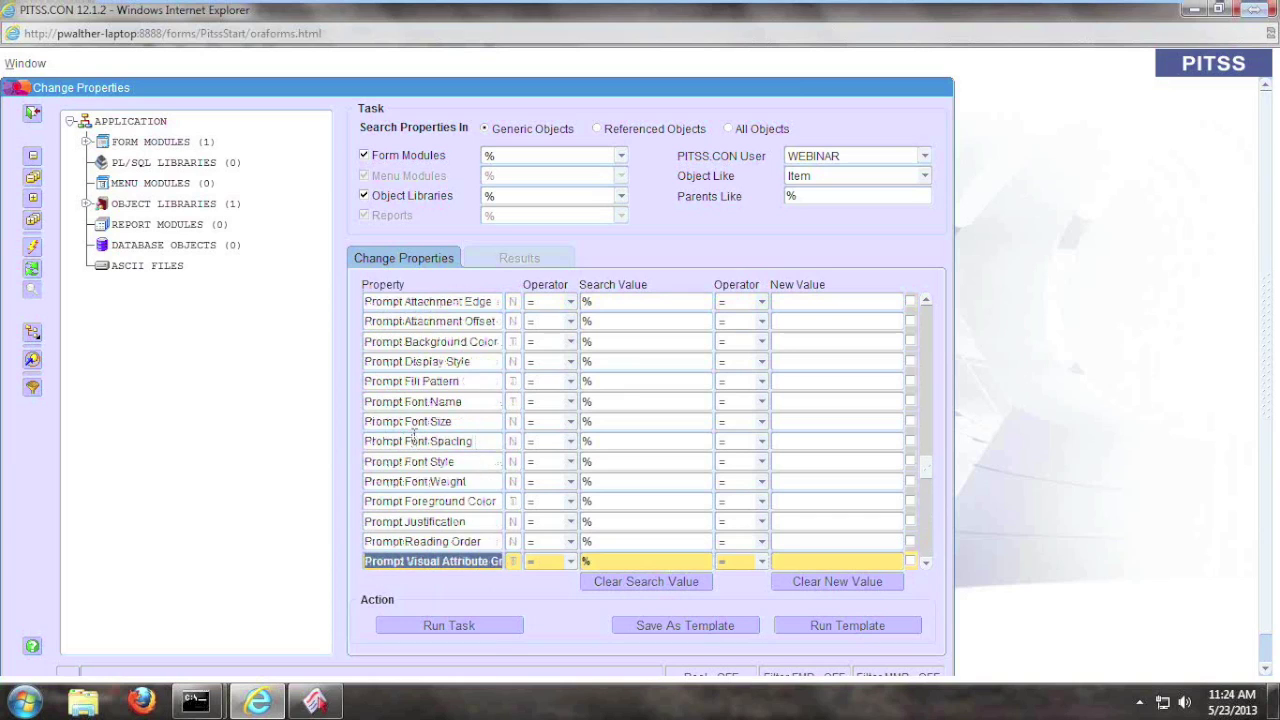
pyautogui.press('Down')
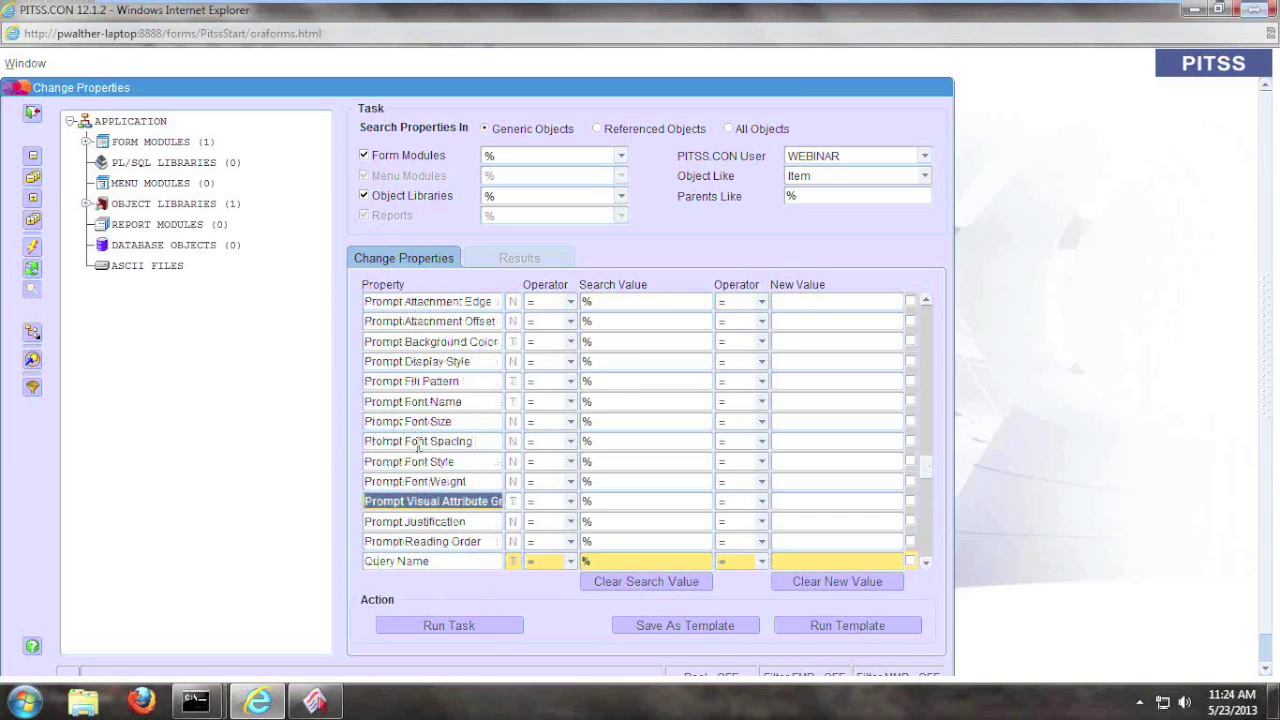
pyautogui.scroll(-1, 418, 447)
pyautogui.scroll(-1, 422, 541)
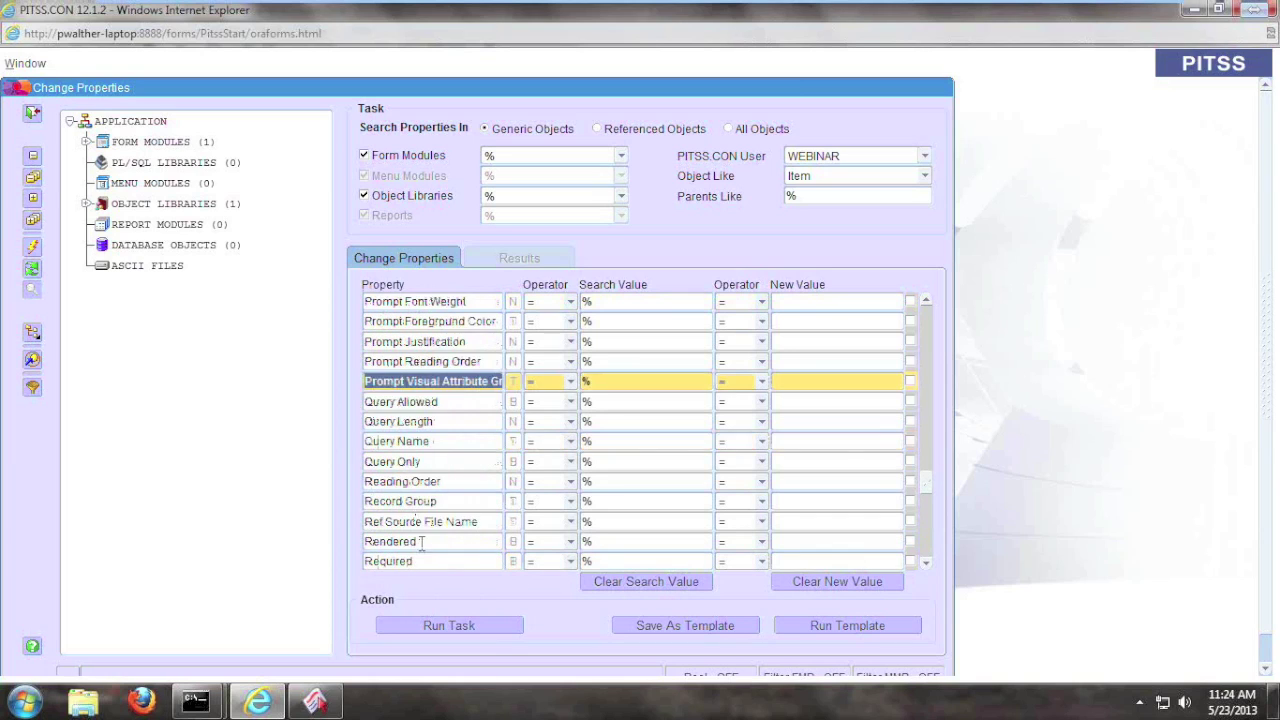
pyautogui.doubleClick(636, 561)
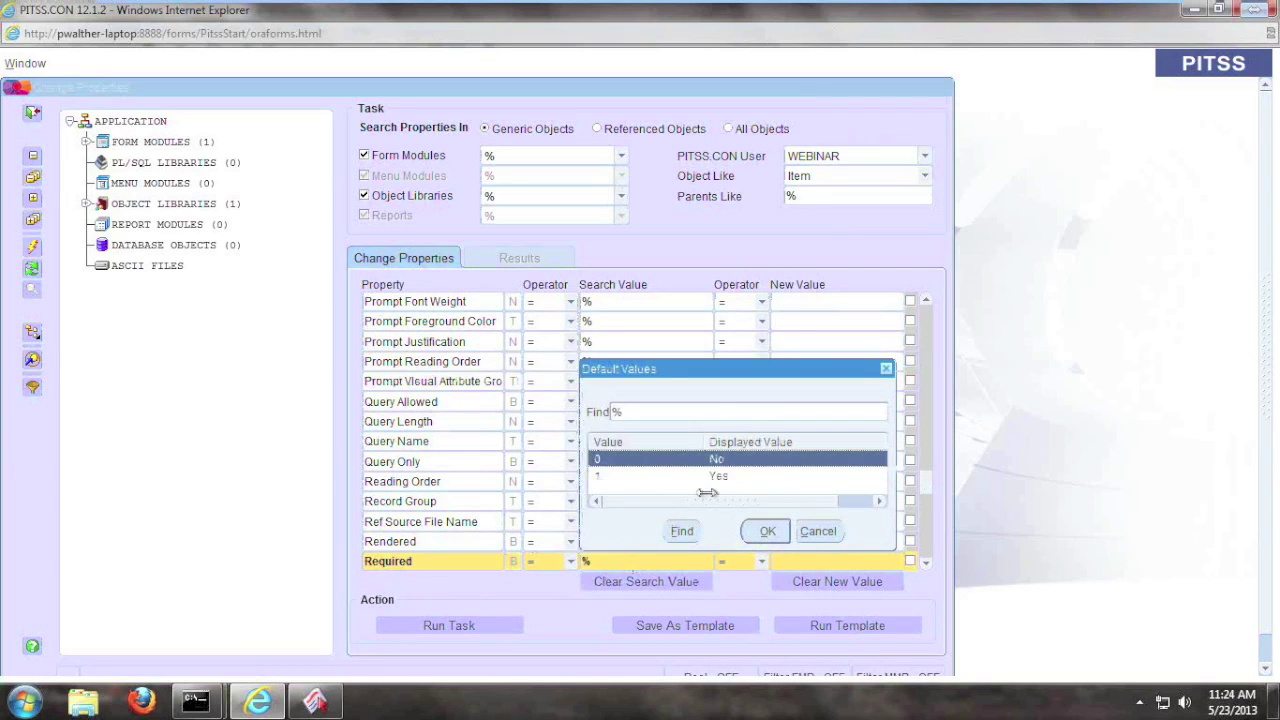
pyautogui.click(722, 477)
pyautogui.click(767, 531)
# Set the new value of the Visual Attribute Group property to VA_REQ, and close the Change Properties tool
pyautogui.scroll(-8, 450, 509)
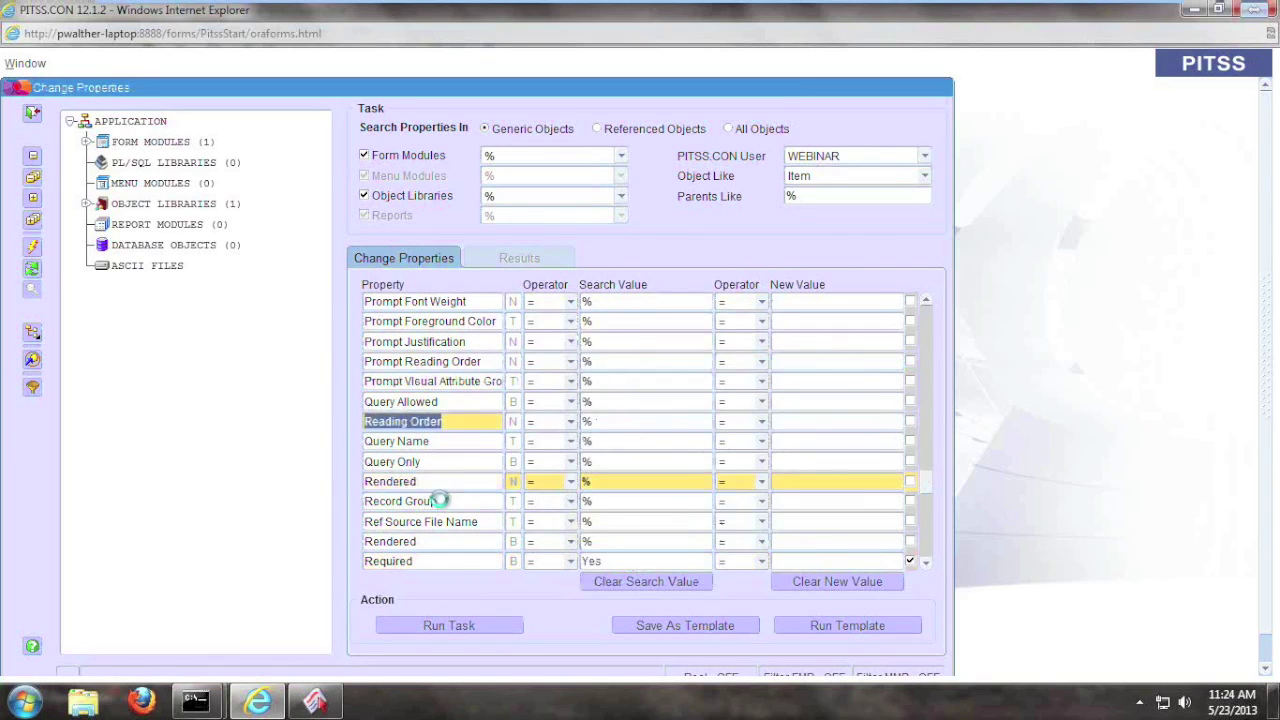
pyautogui.click(857, 483)
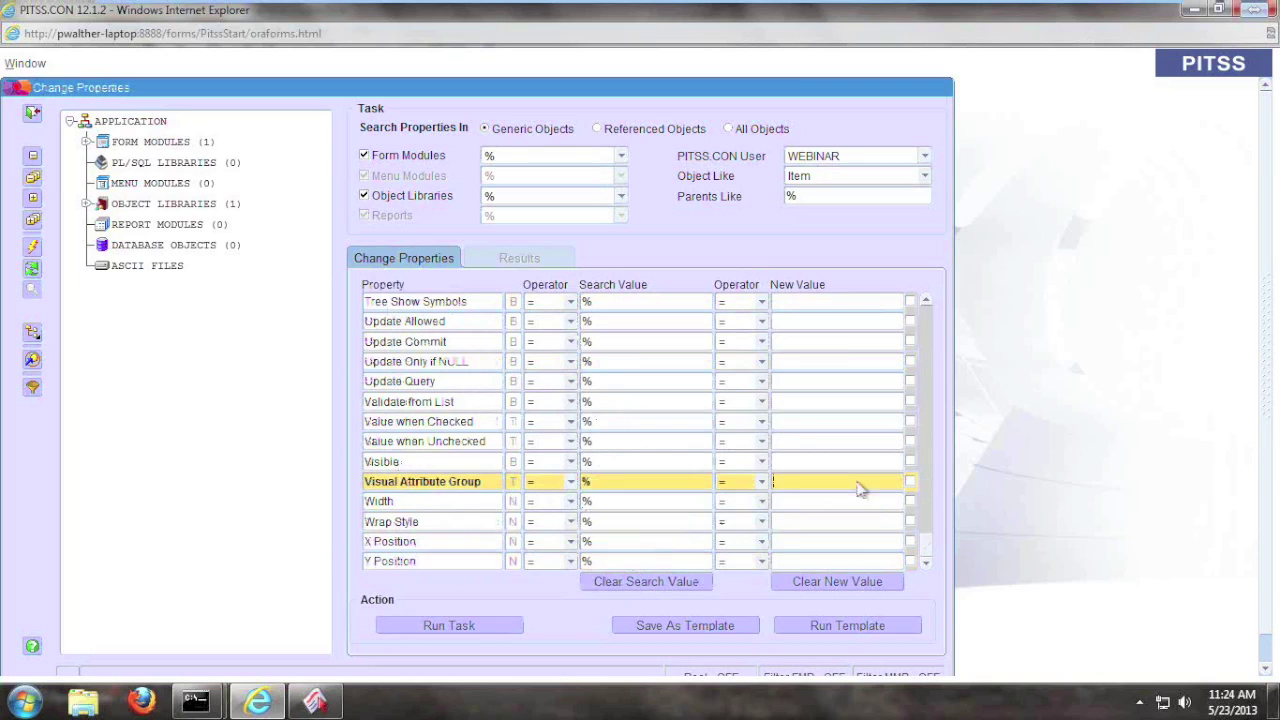
pyautogui.write('VA_REQ')
pyautogui.click(33, 113)
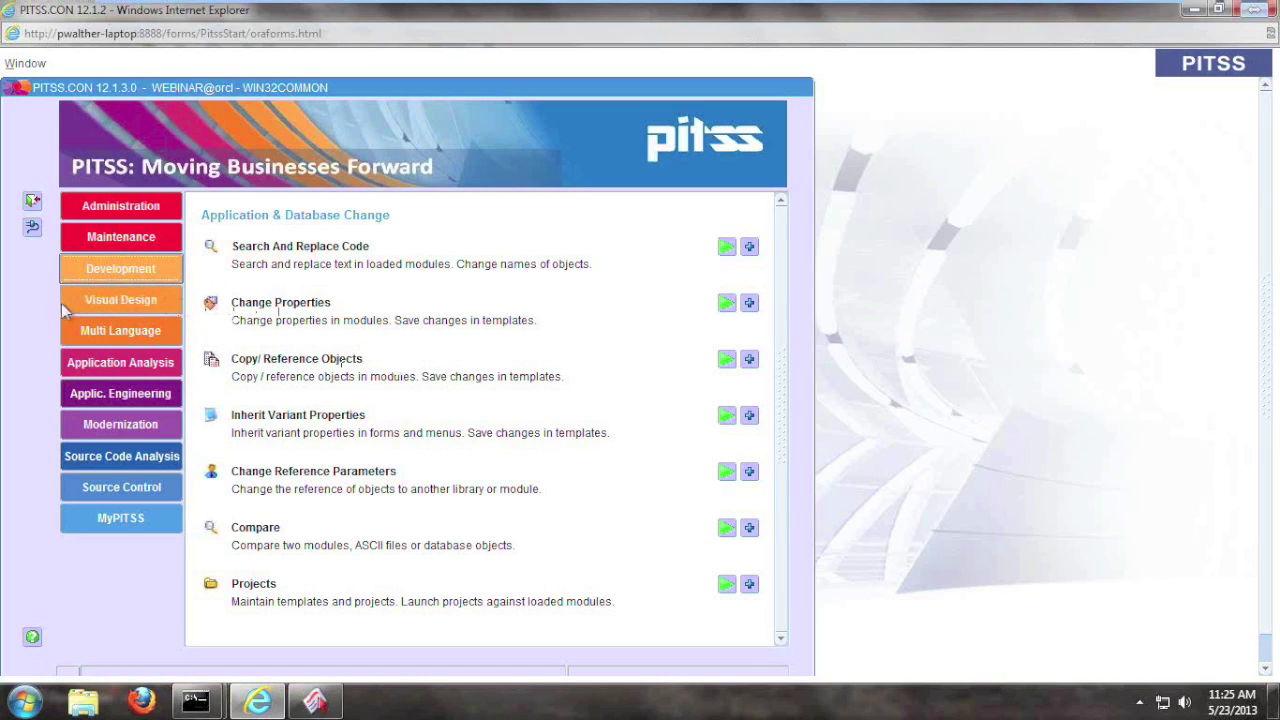
# In the Visual Design Zoom tool, set width and height to 120 % with all properties activated, and close the tool
pyautogui.click(130, 300)
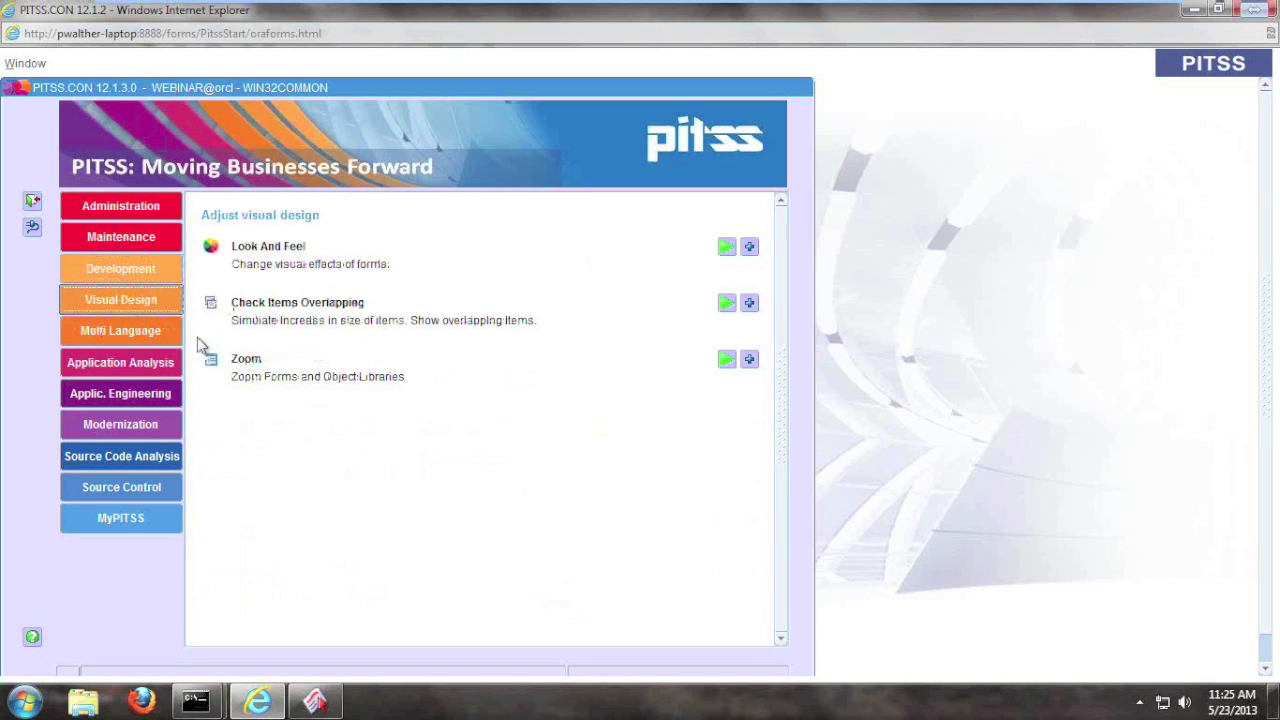
pyautogui.click(725, 360)
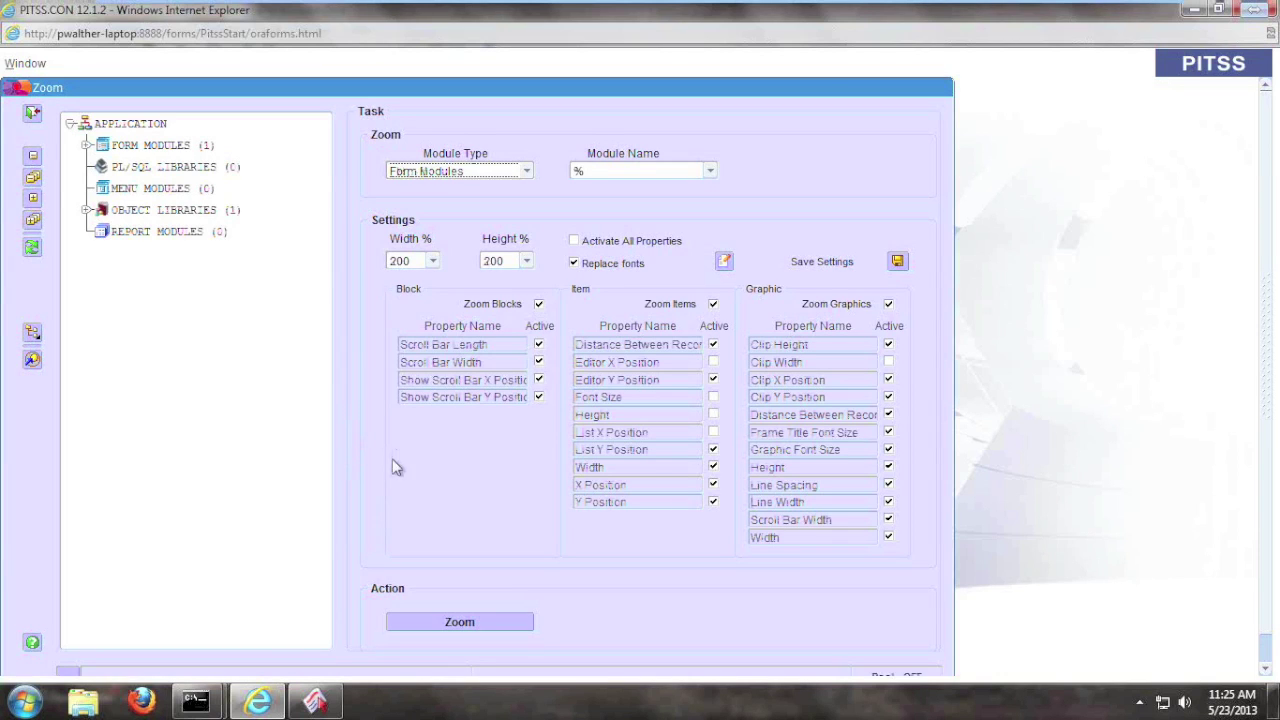
pyautogui.doubleClick(419, 261)
pyautogui.write('120')
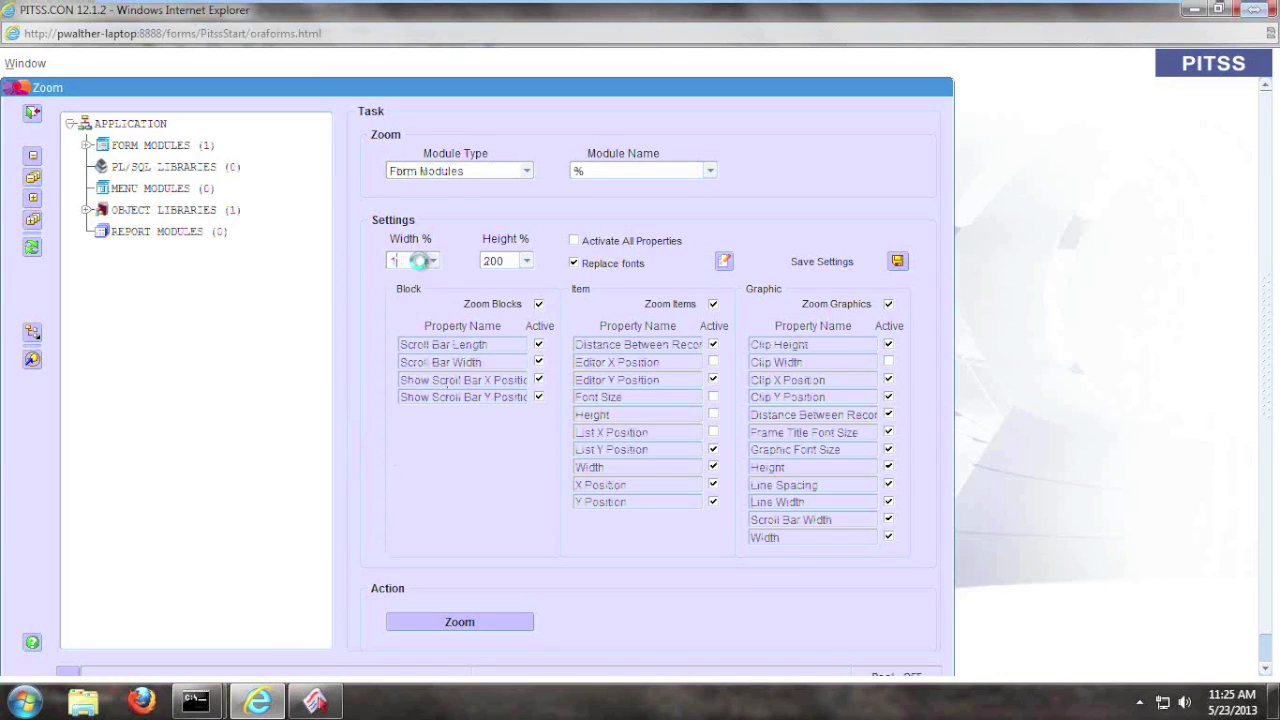
pyautogui.doubleClick(508, 261)
pyautogui.write('120')
pyautogui.click(574, 241)
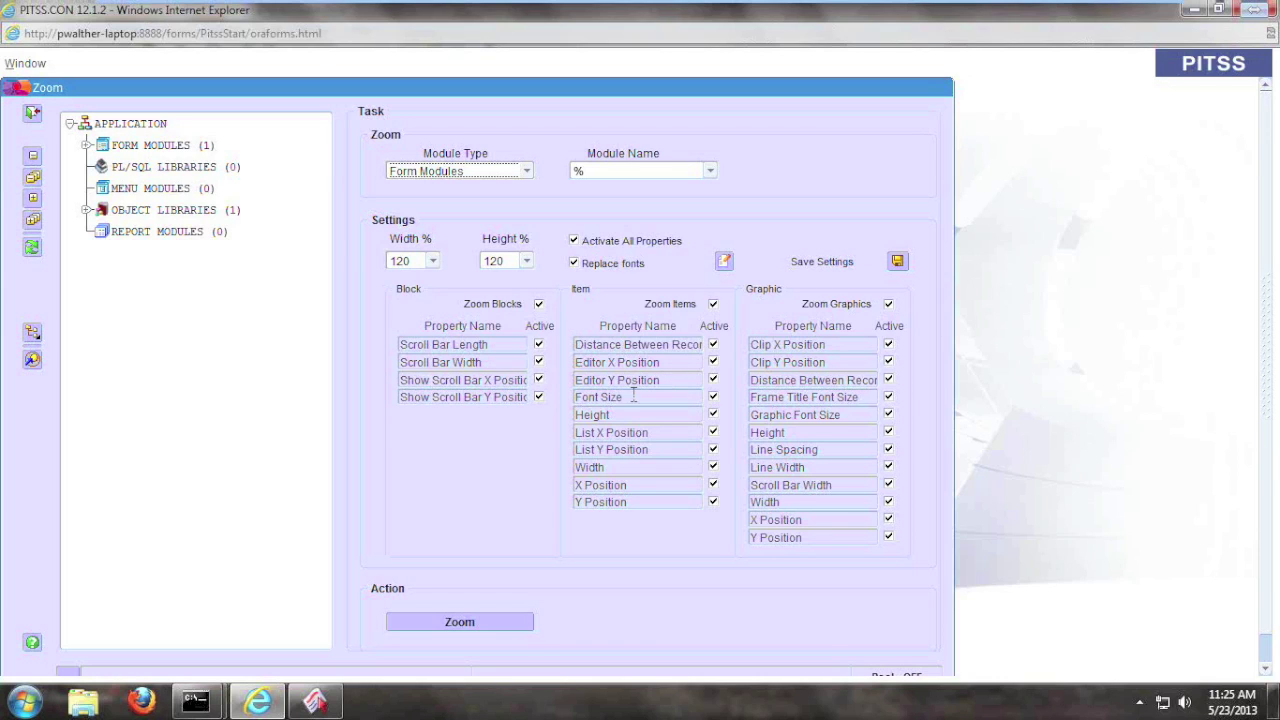
pyautogui.click(33, 116)
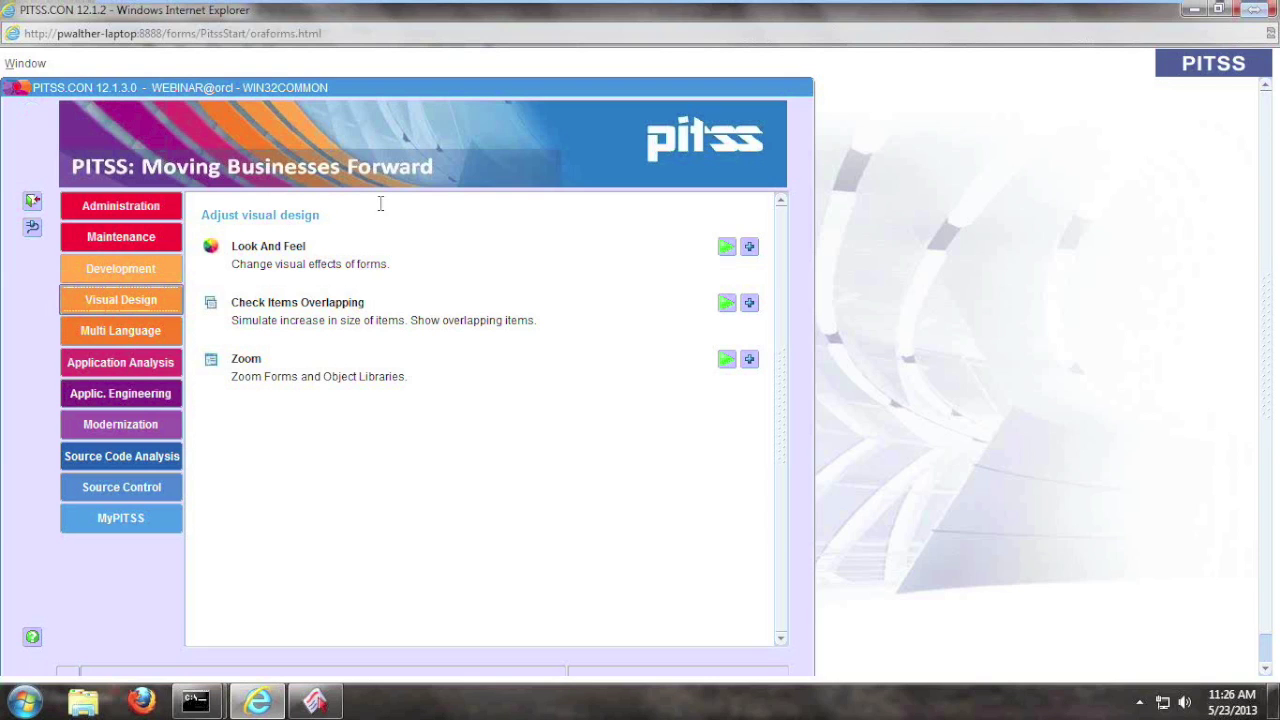
# Open the Look And Feel tool to examine its predefined scheme setting, and close it again
pyautogui.click(727, 248)
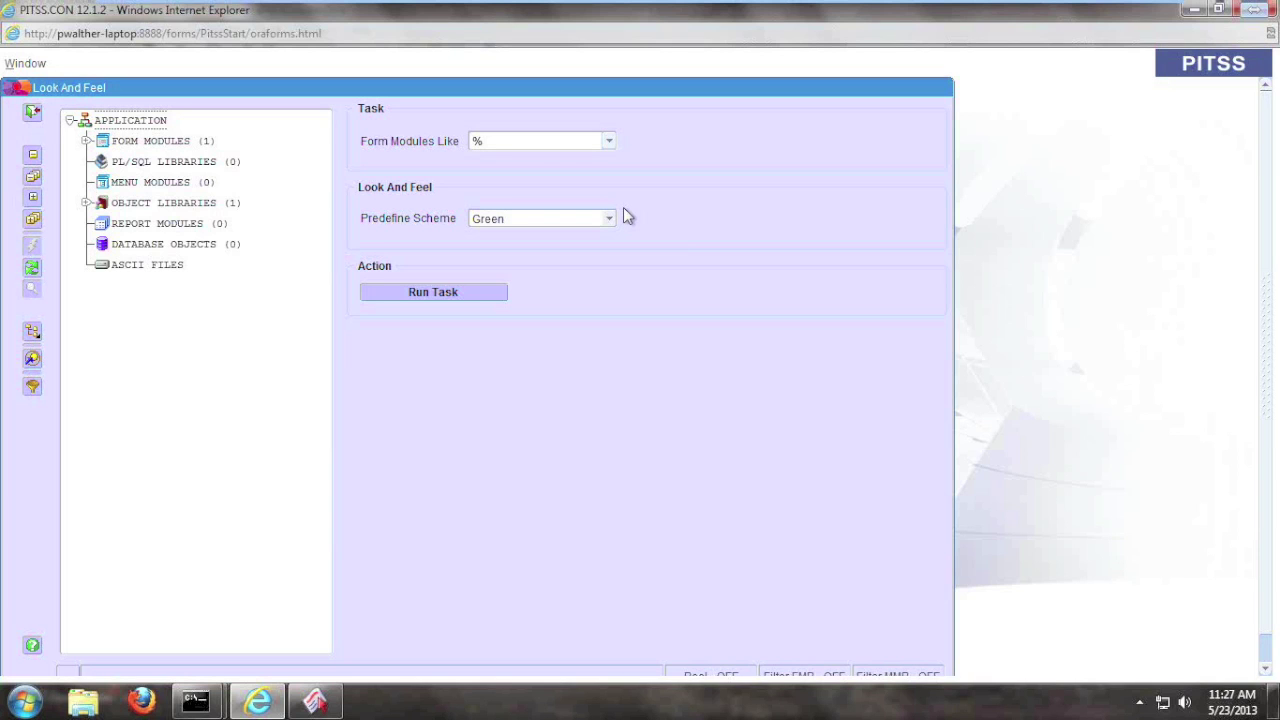
pyautogui.click(32, 111)
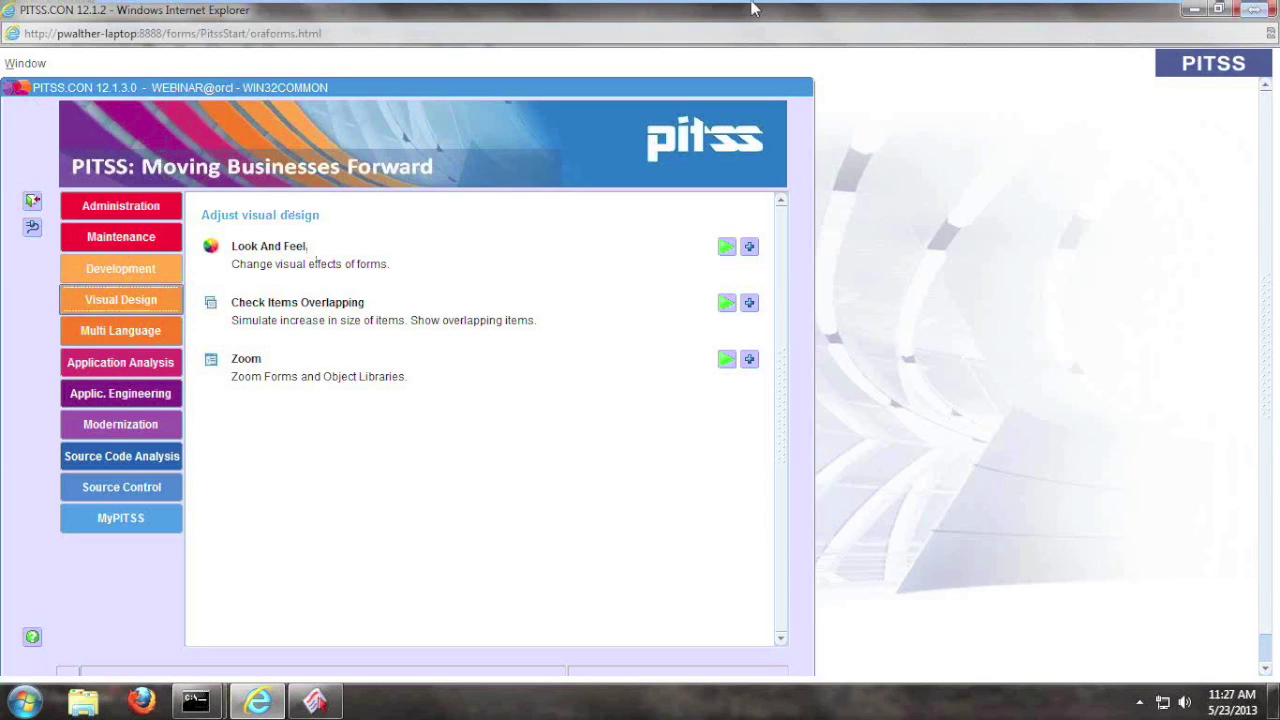
# Minimize the virtual machine window to switch to the PowerPoint presentation
pyautogui.moveTo(756, 6)
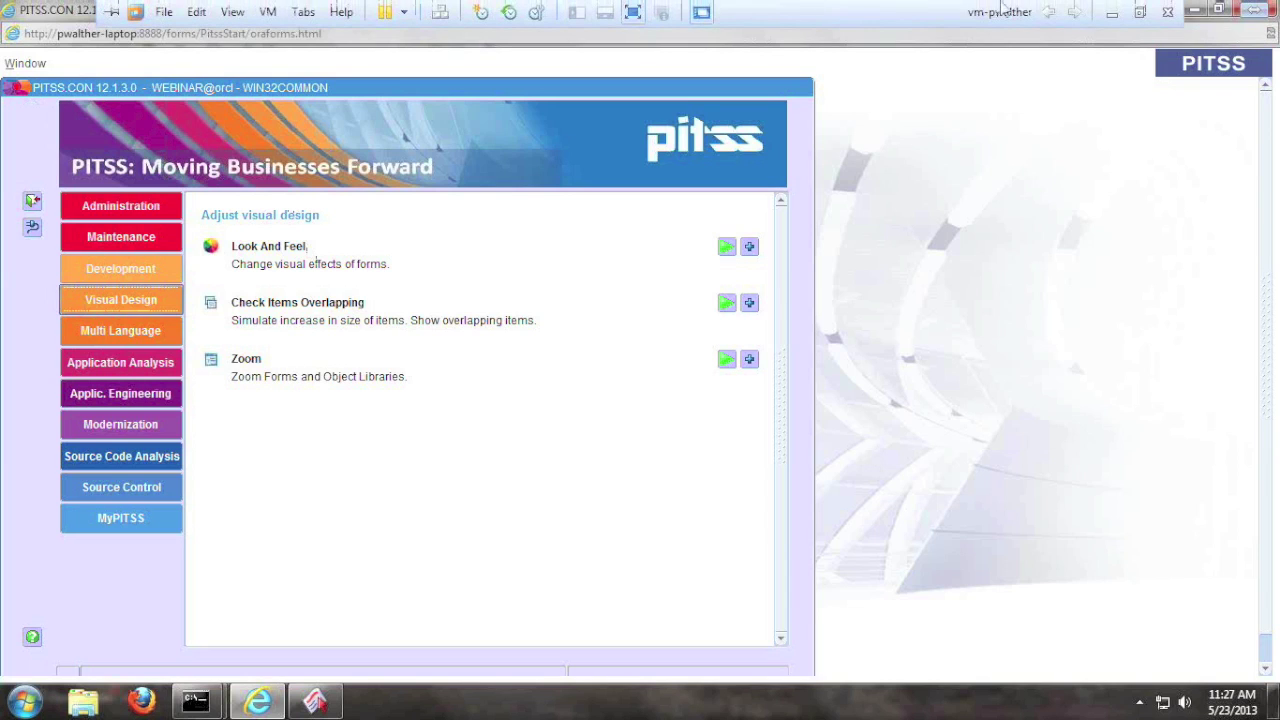
pyautogui.click(1113, 14)
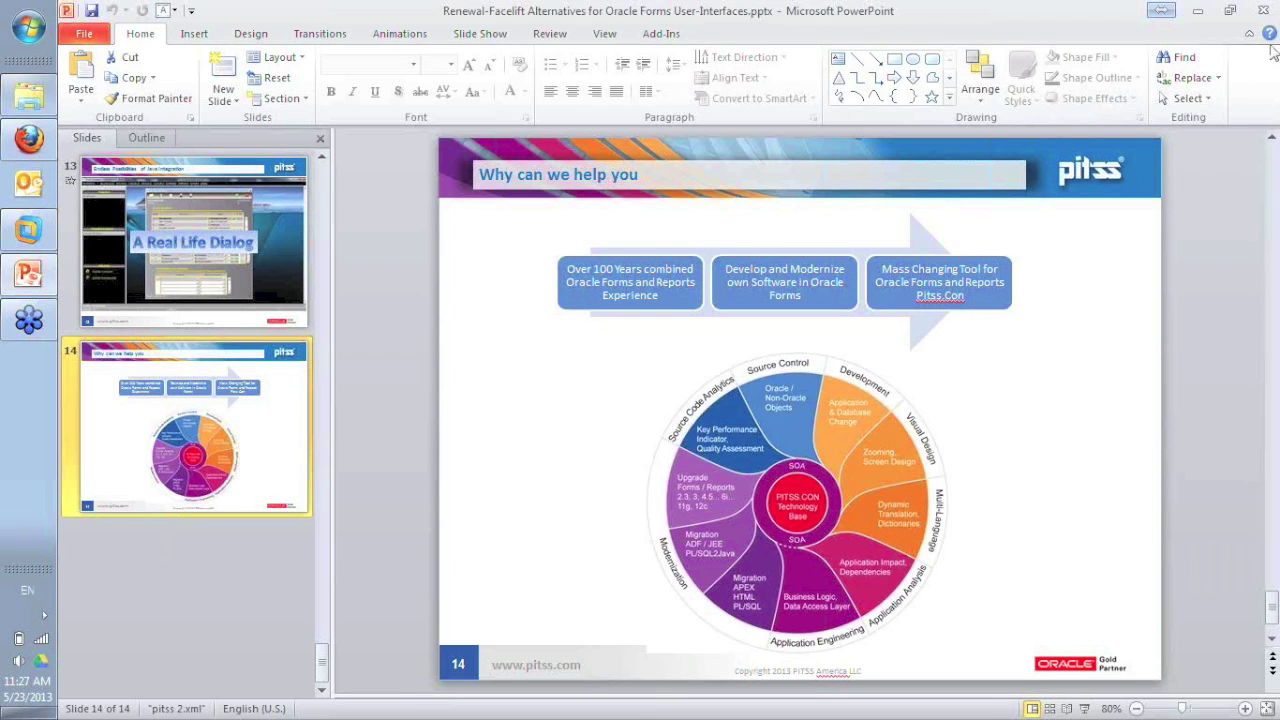